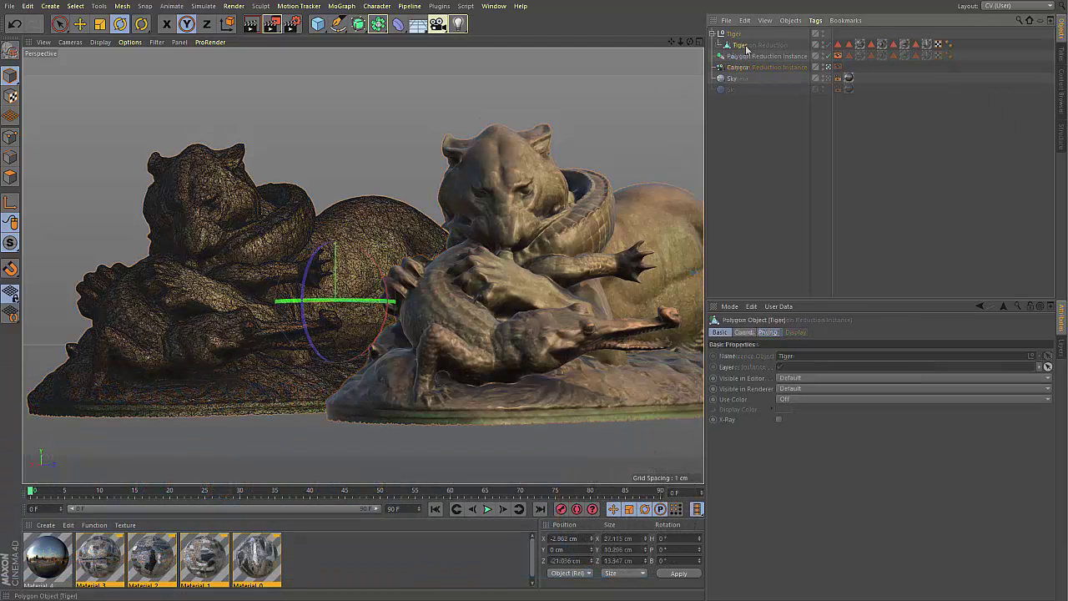
Step: Put the Tiger under a new Polygon Reduction generator, cutting it to 37656 triangles at 90%
click(378, 23)
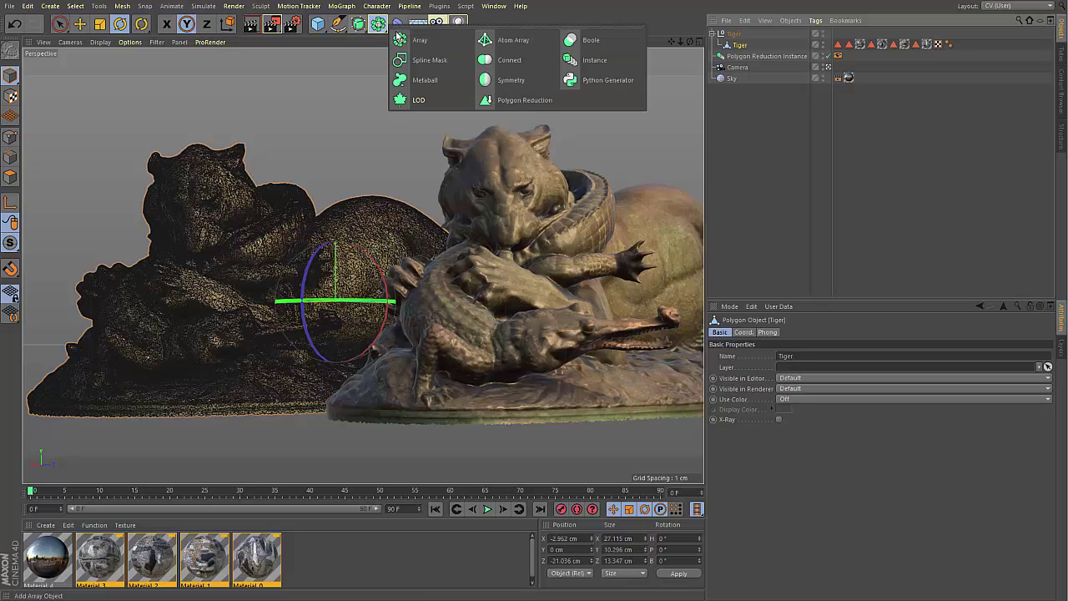
alt+click(522, 99)
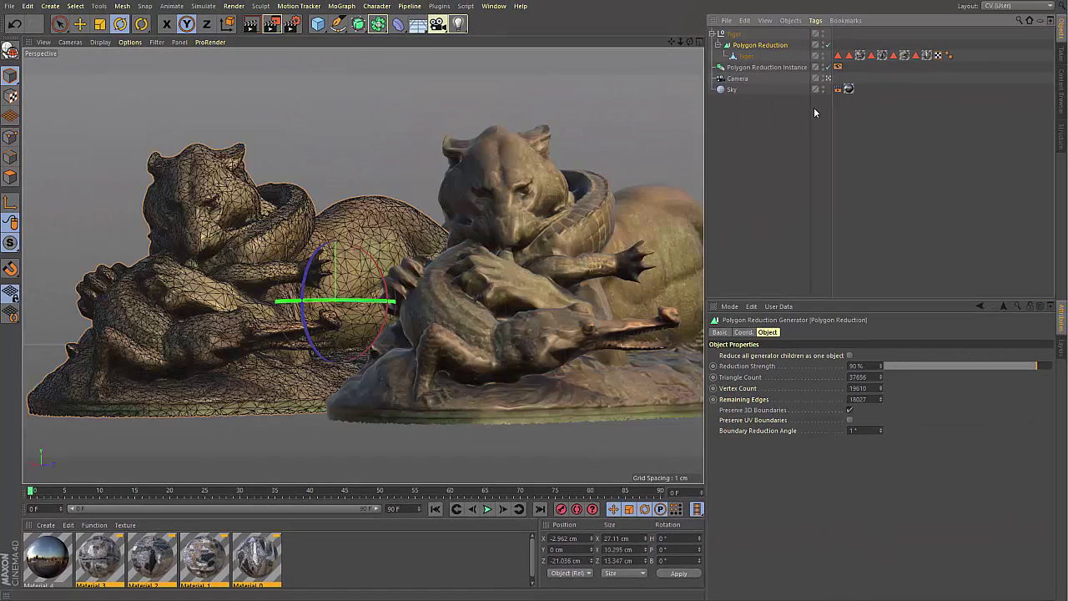
Step: Lower the reduction strength, then set Triangle Count to 5000, leaving the tiger at 3283 vertices
click(1018, 368)
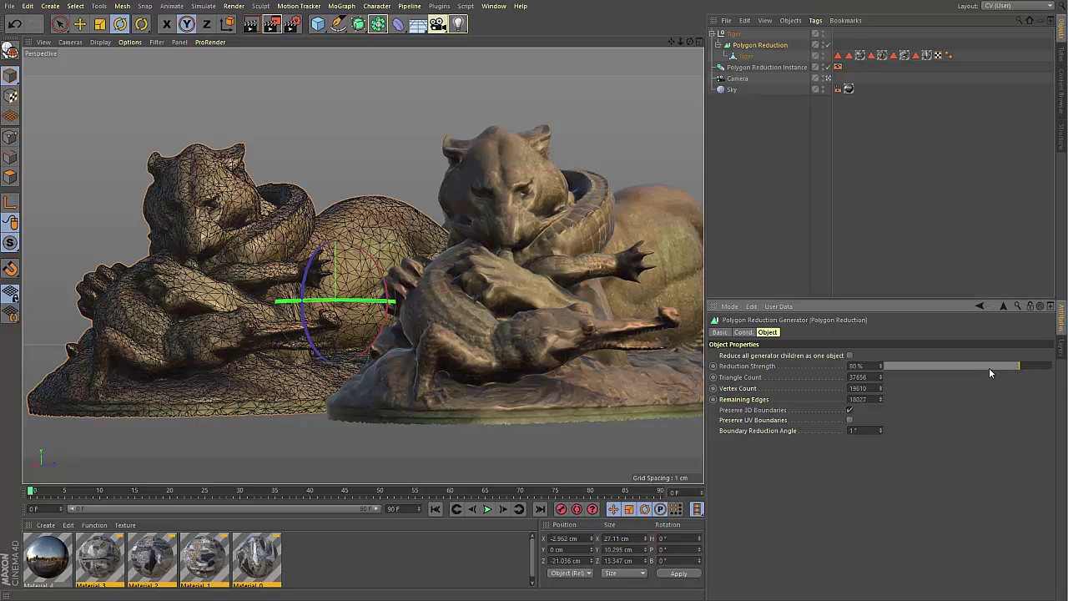
mouse_move(964, 368)
mouse_down()
mouse_move(982, 375)
mouse_move(942, 369)
mouse_move(995, 371)
mouse_move(979, 364)
mouse_up()
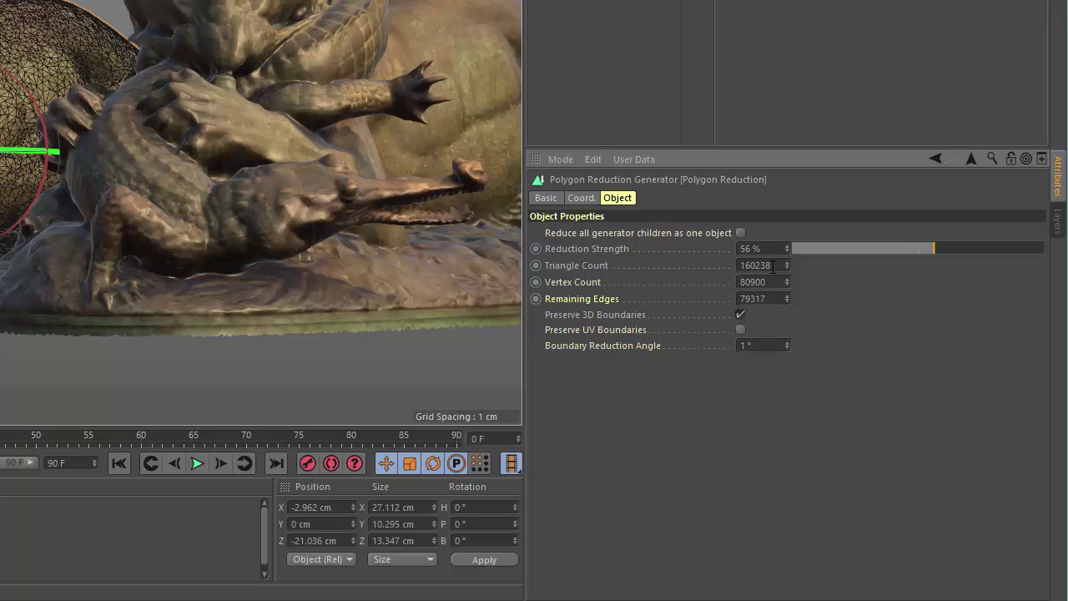
double_click(773, 266)
text(5000)
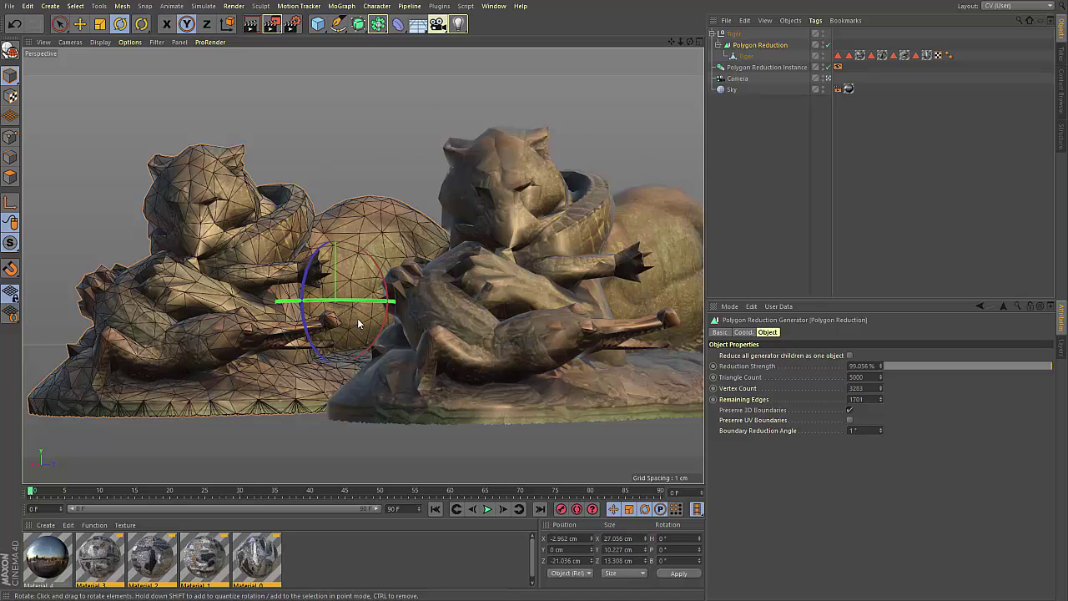
Step: Display the Tiger's Vertex Map colours and switch its Polygon Reduction back on
click(838, 55)
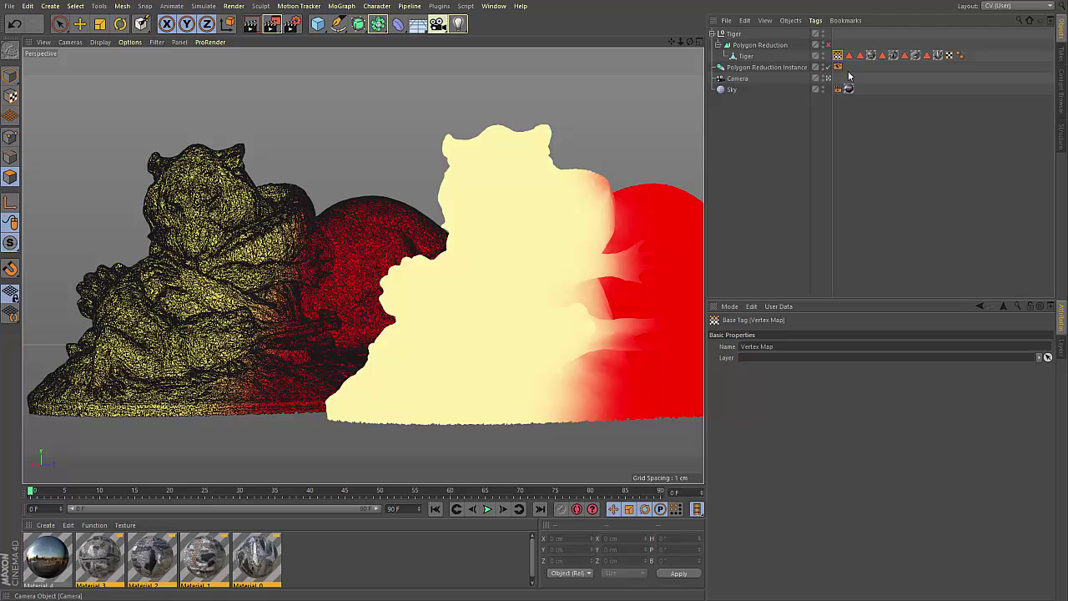
click(828, 45)
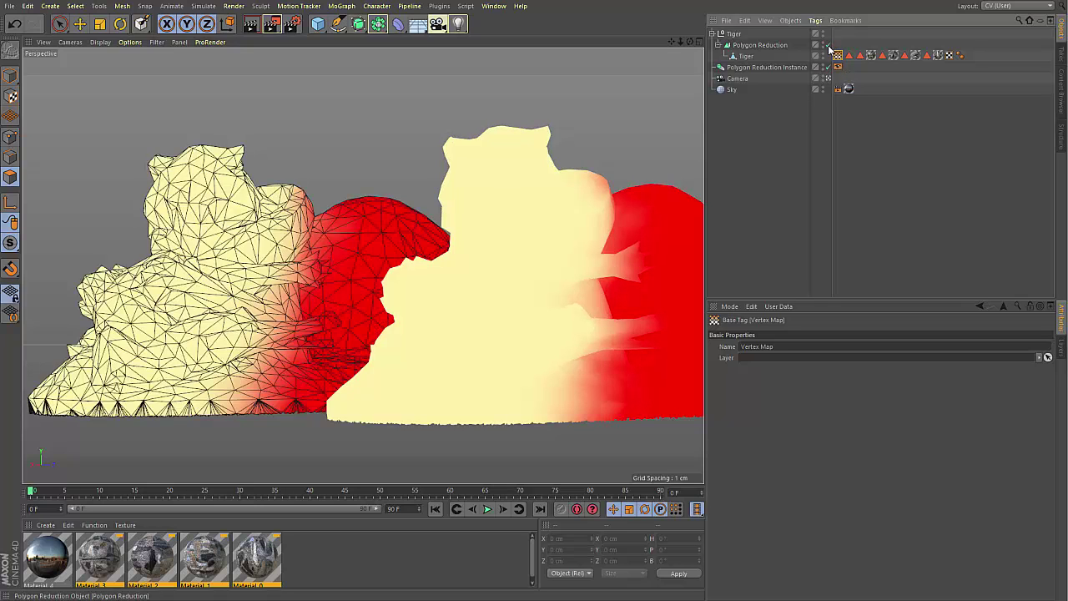
Step: Inspect the Tiger's polygon selection tags, including Material_1, then reselect the Polygon Reduction generator
click(761, 46)
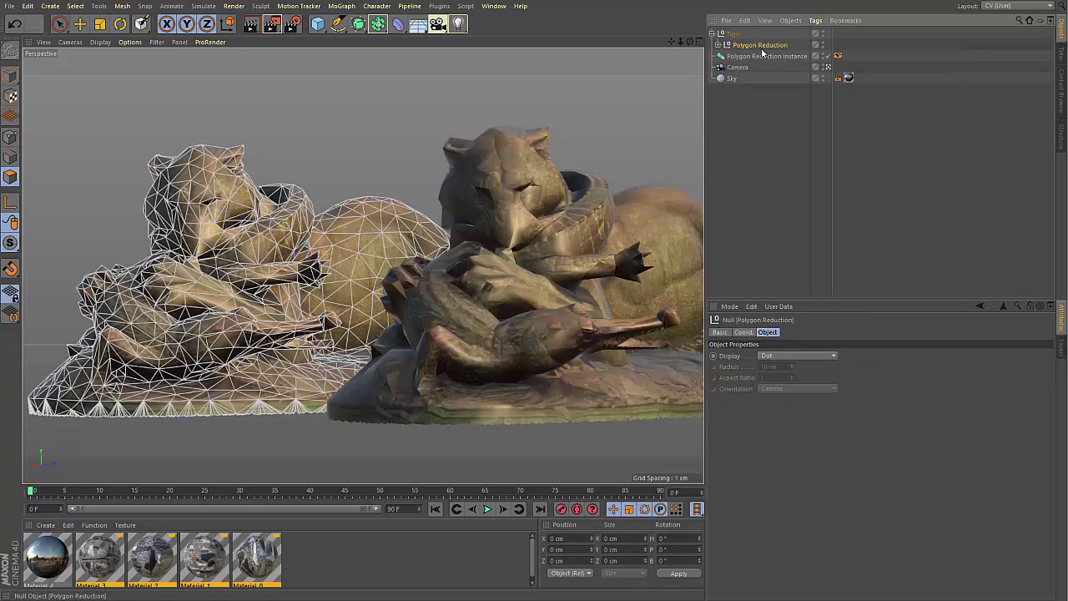
click(718, 45)
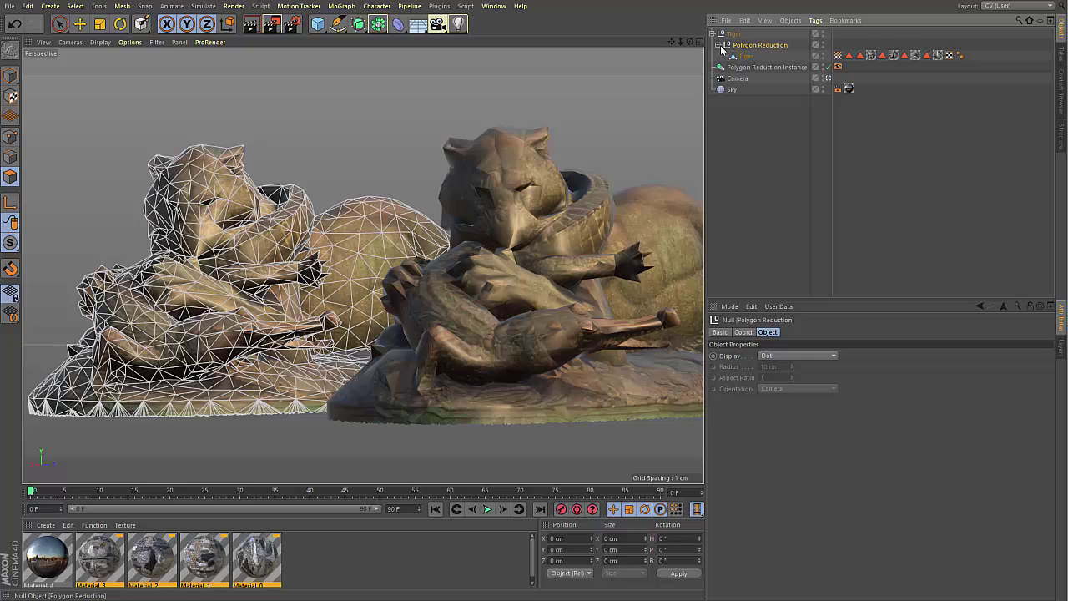
click(882, 56)
click(908, 57)
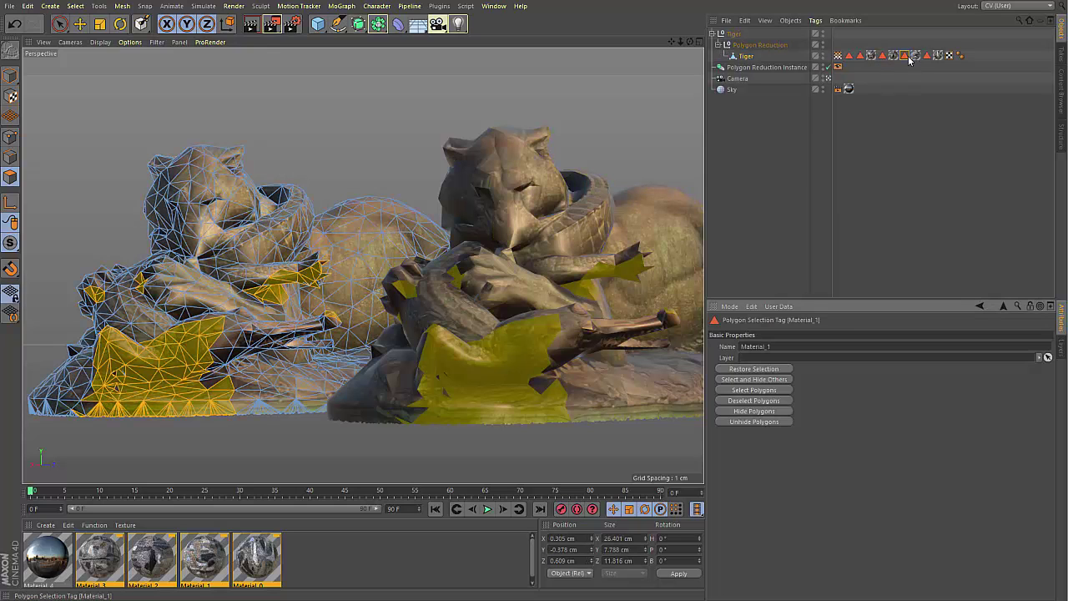
click(759, 46)
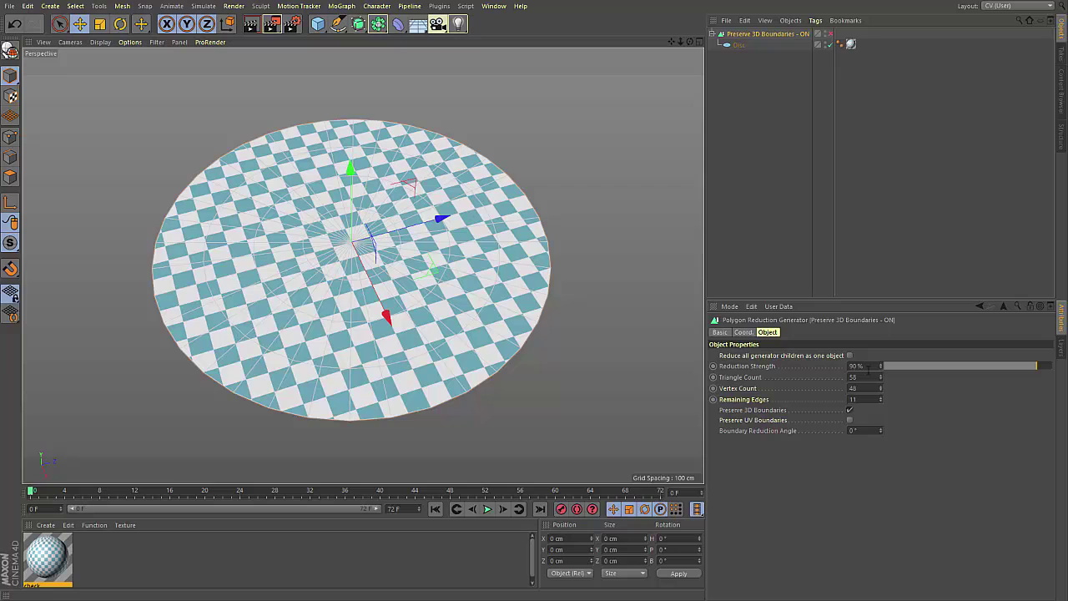
Step: Enable the disc's reduction with a 45° Boundary Reduction Angle and toggle Preserve 3D Boundaries
click(829, 33)
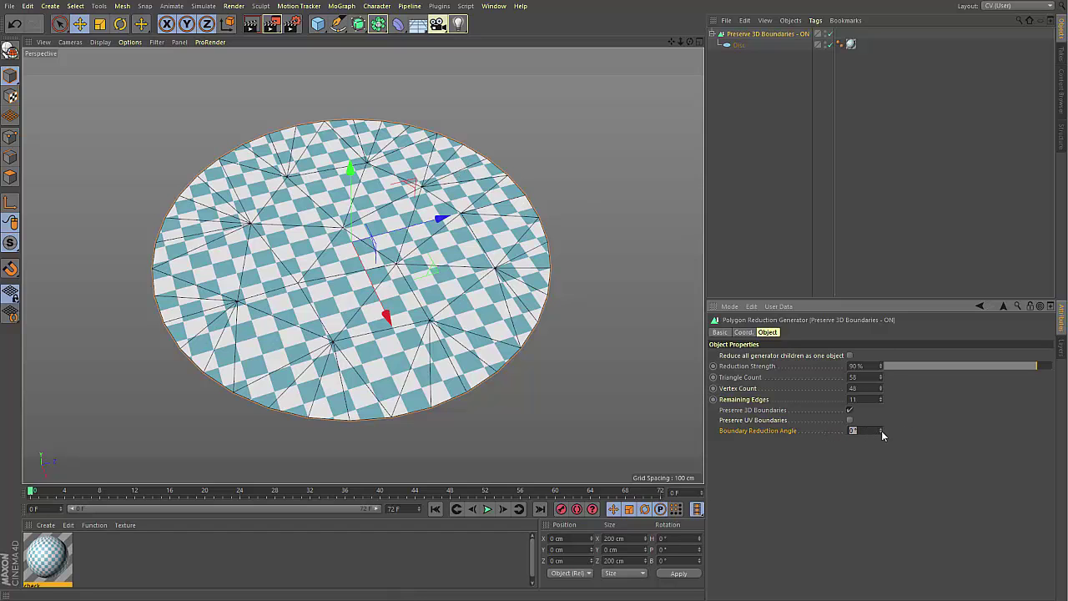
text(45)
key(Return)
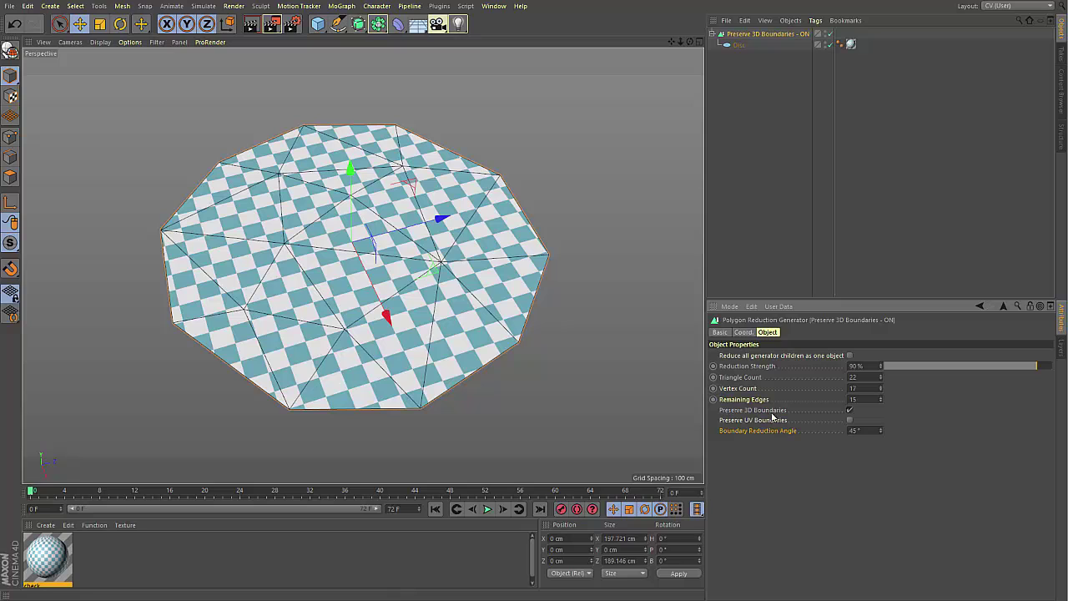
click(849, 410)
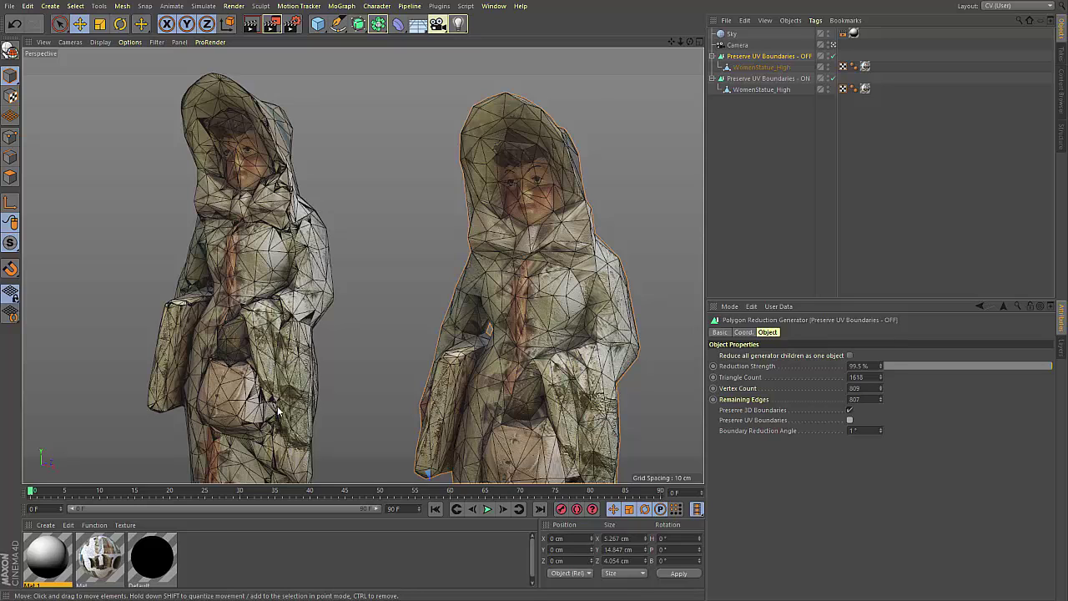
Step: Select the UV-boundaries-ON statue and orbit closely around its torso to compare triangles
scroll(280, 410, up, 10)
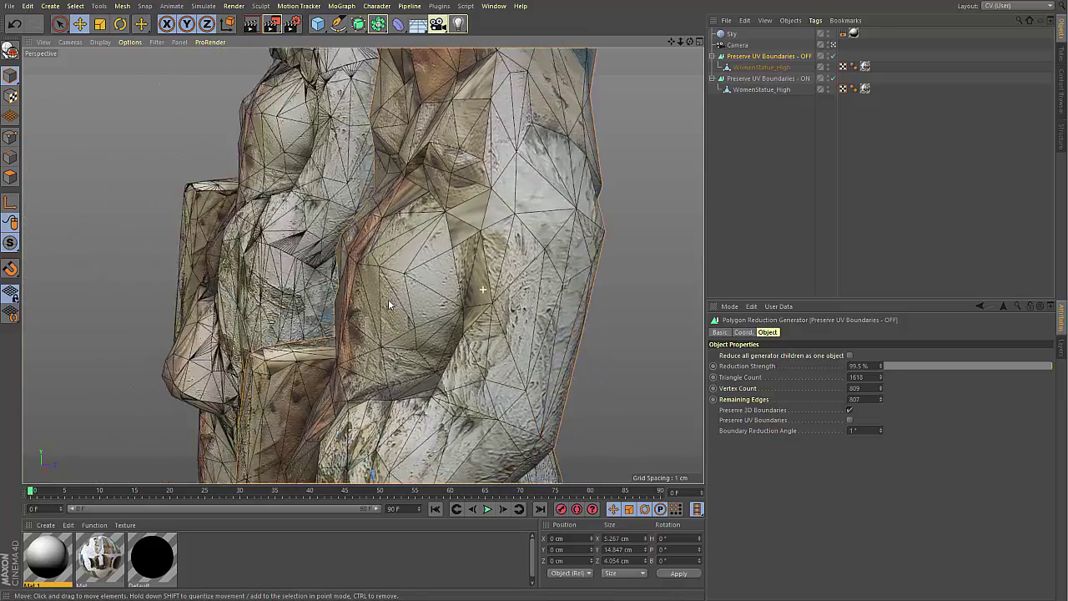
scroll(388, 304, down, 3)
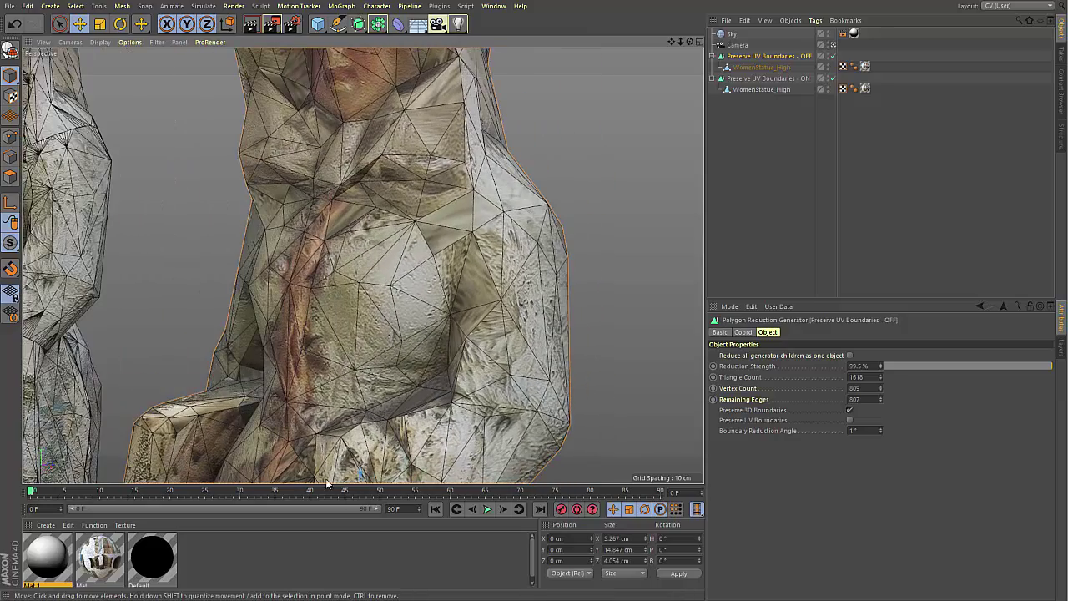
click(162, 272)
alt+middle_drag(162, 272, 334, 242)
scroll(456, 211, up, 3)
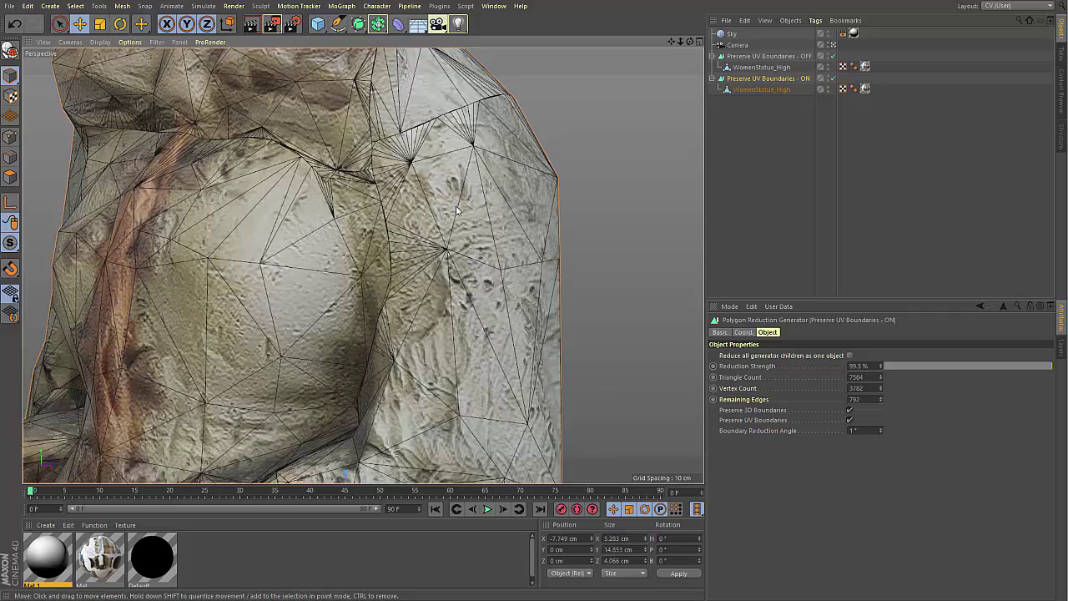
alt+drag(457, 210, 241, 194)
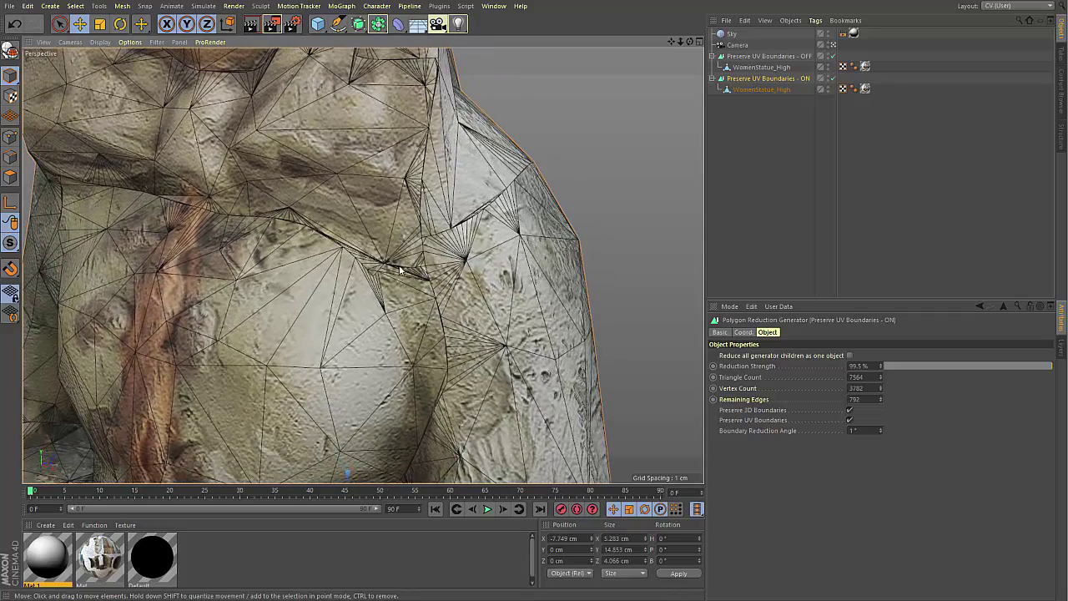
alt+drag(441, 397, 416, 296)
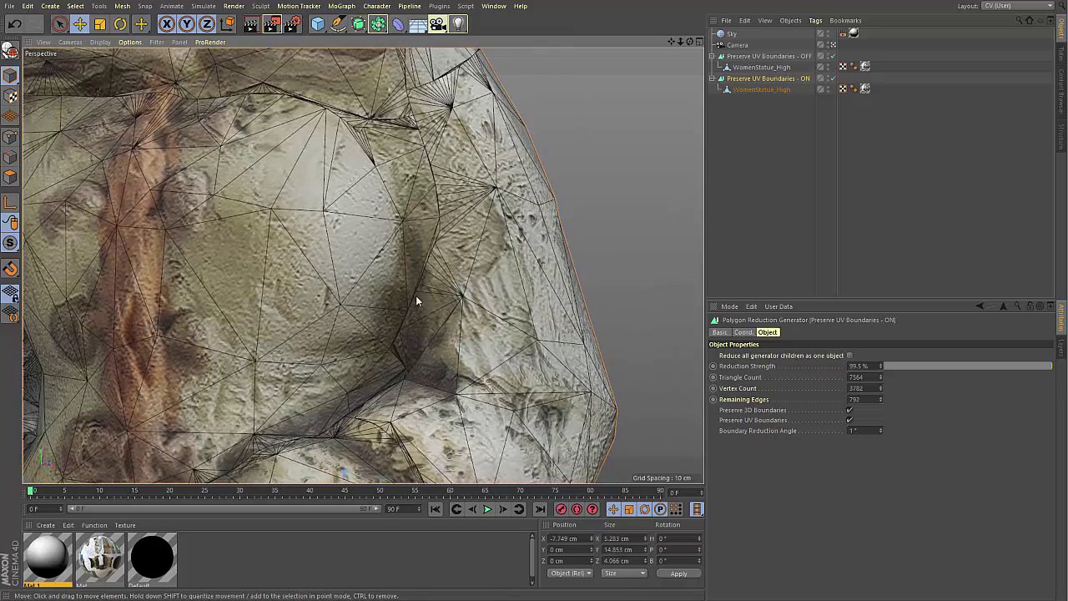
alt+drag(307, 425, 381, 254)
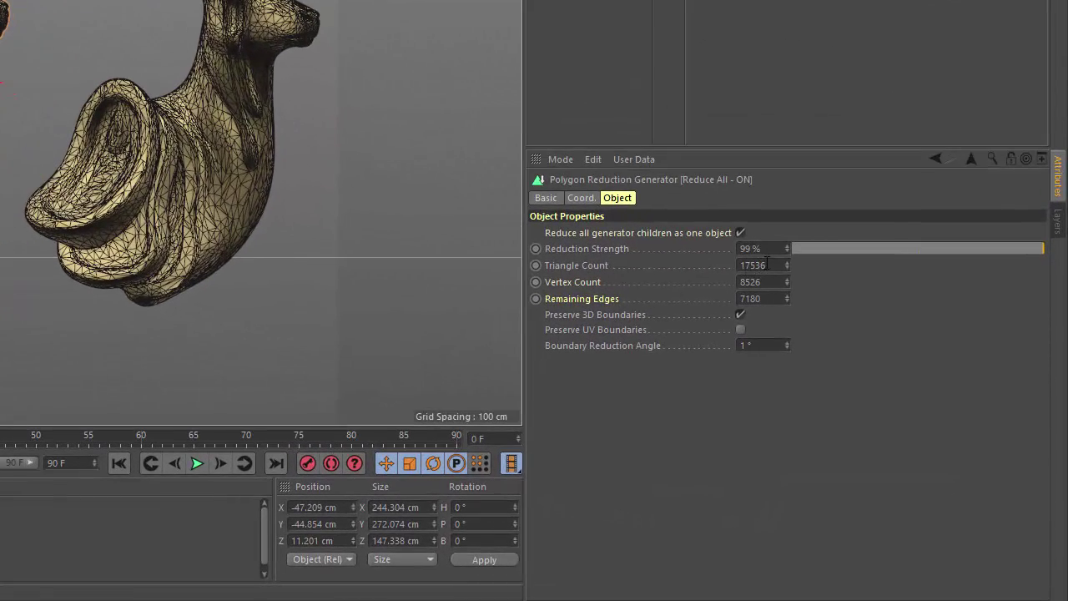
Step: Turn off 'Reduce all generator children as one object' and inspect the deer's antlers, body and slices parts
click(741, 233)
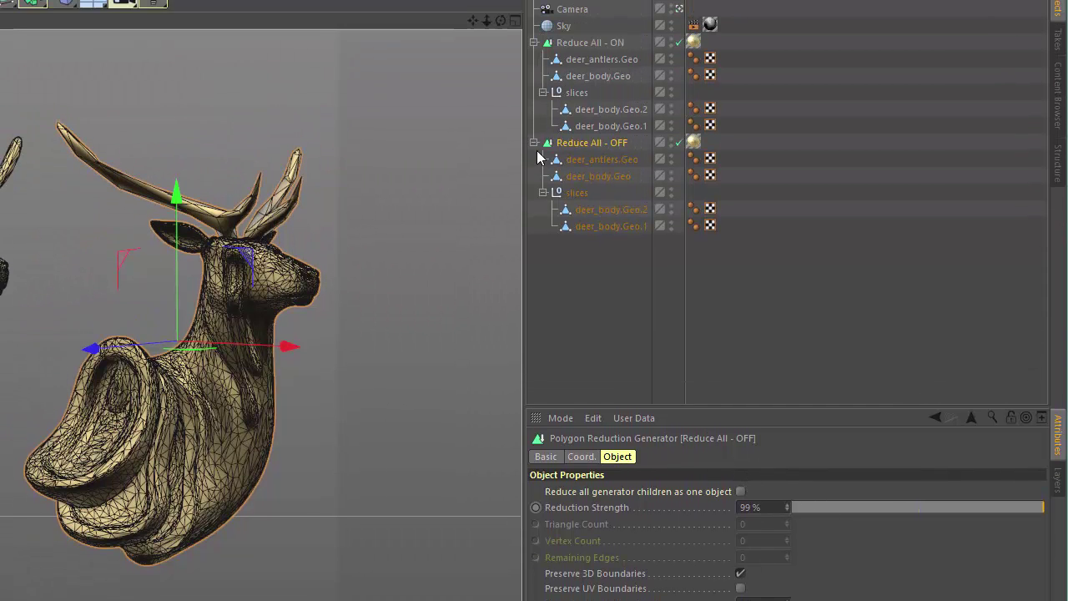
click(598, 201)
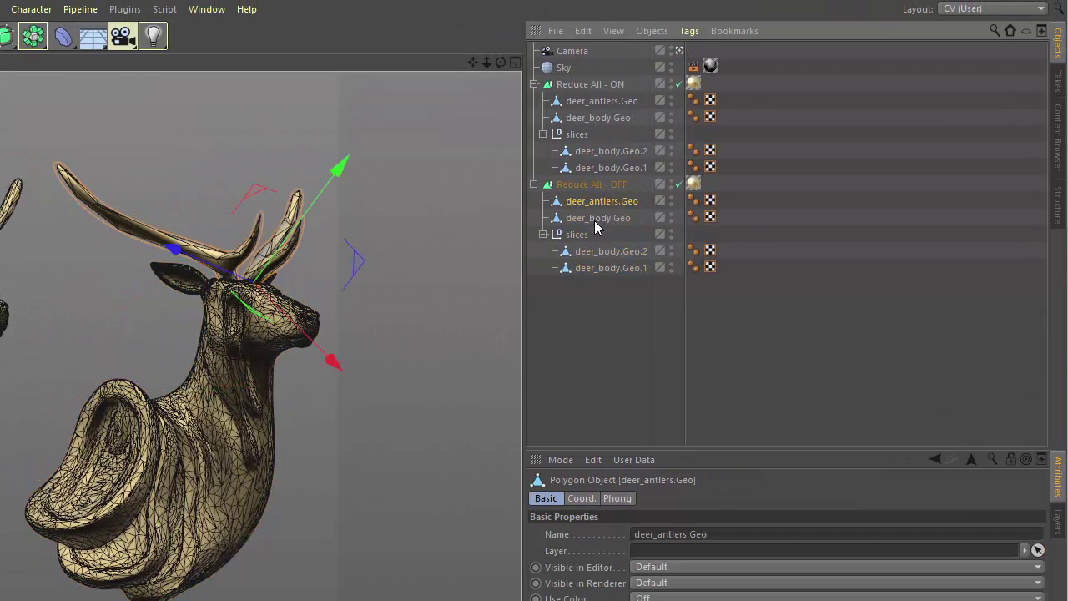
click(594, 218)
click(580, 234)
click(595, 252)
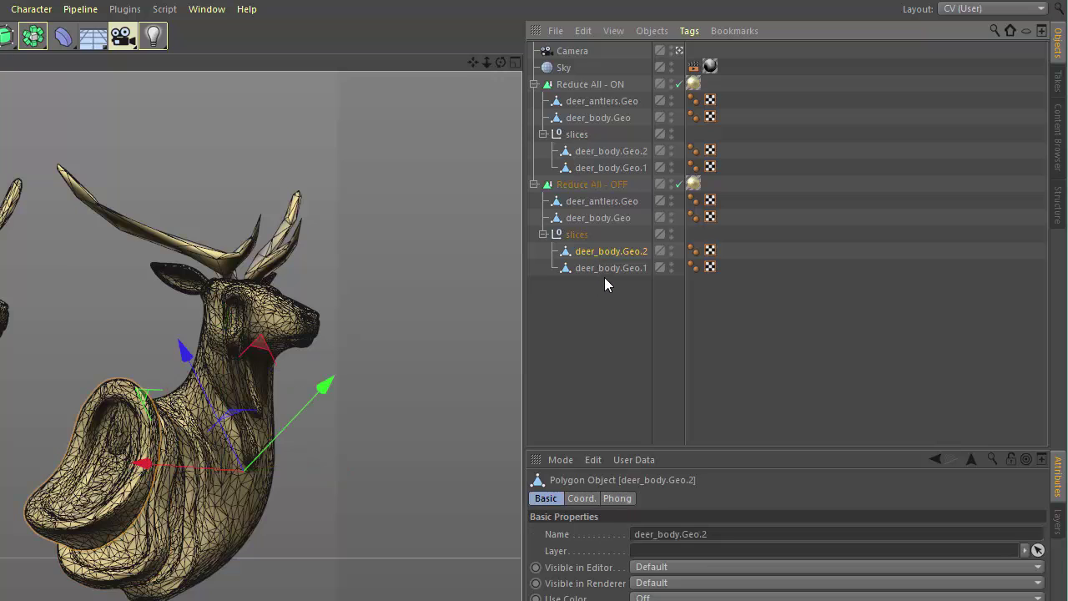
click(603, 187)
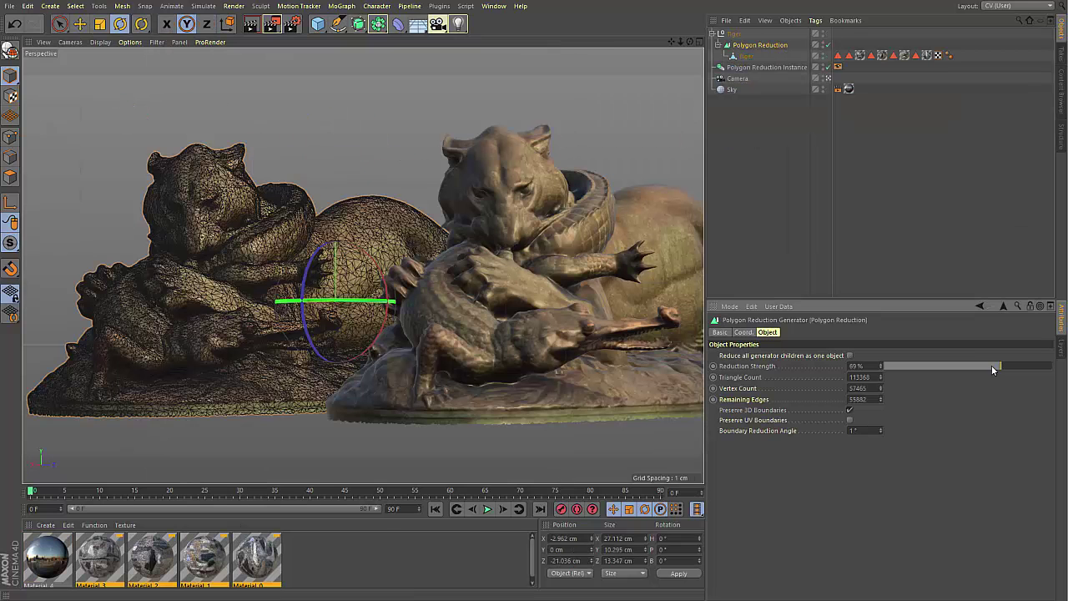
Step: Make the tiger's Polygon Reduction editable, baking it into a reduced Tiger mesh under a null
key(c)
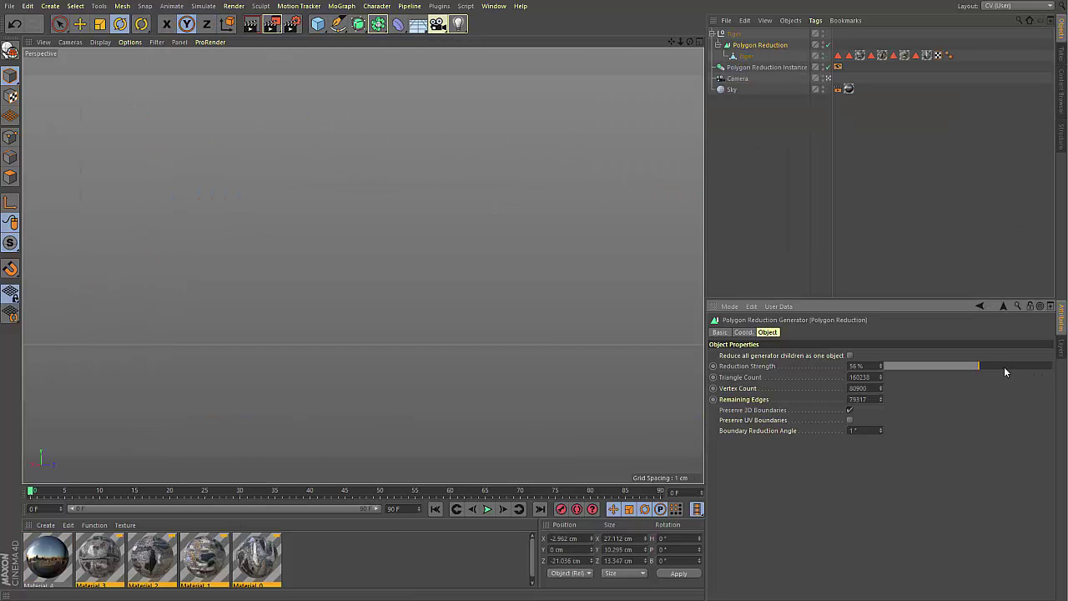